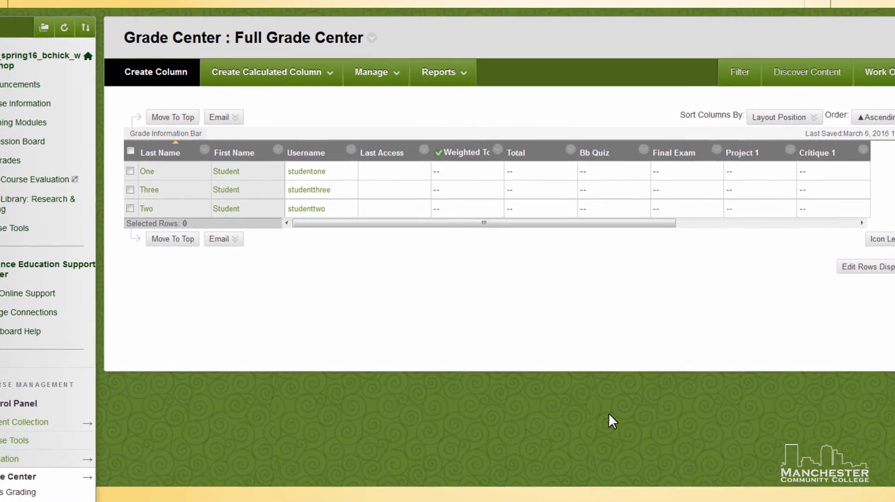
Open the Weighted Total column's information for editing
mouse_move(459, 154)
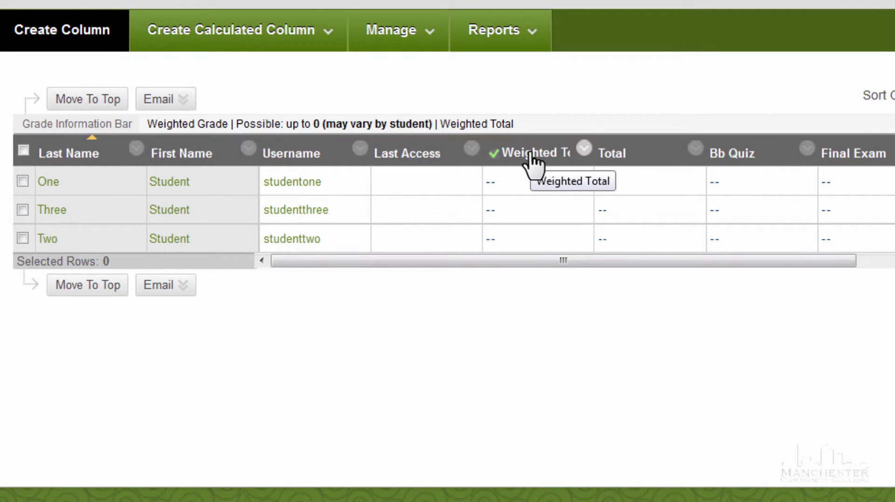
left_click(280, 46)
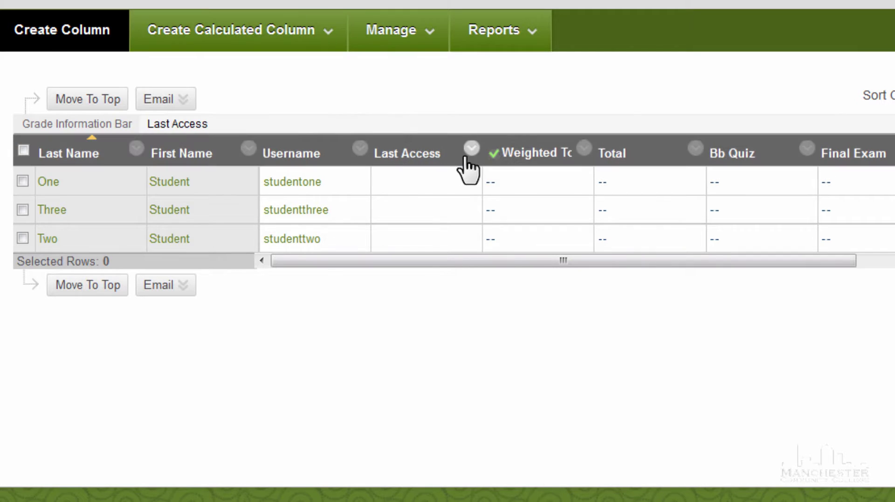
left_click(583, 148)
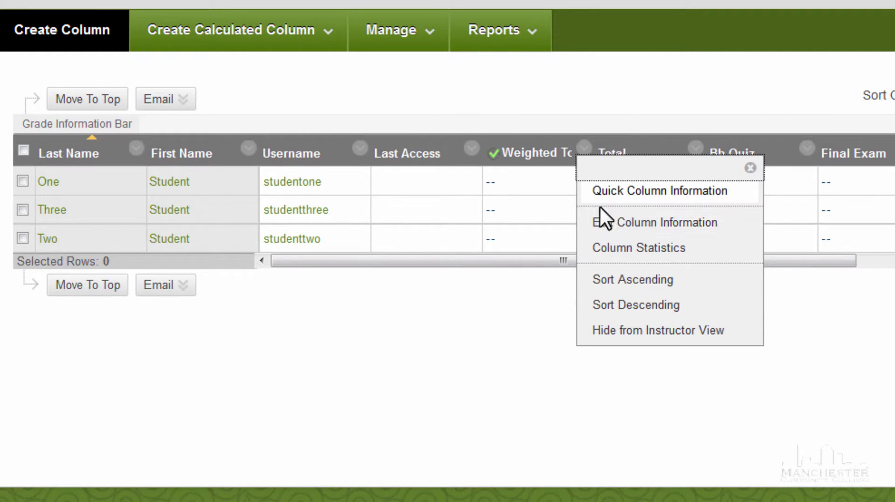
left_click(618, 226)
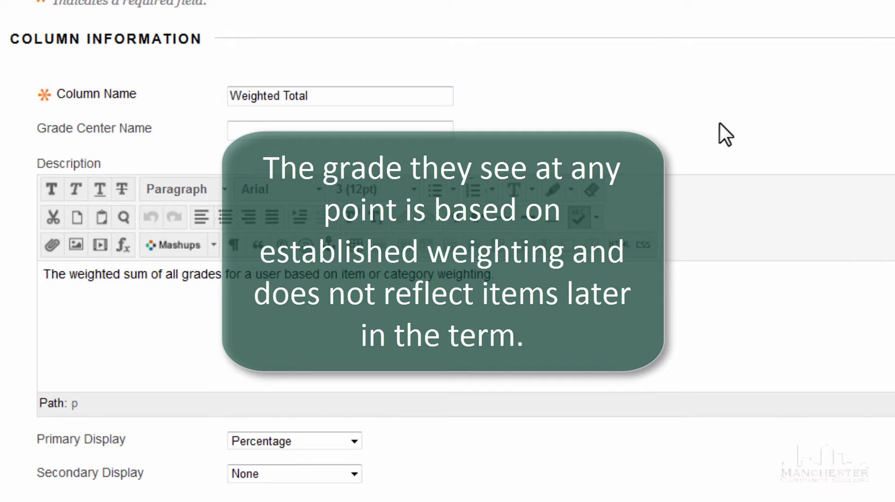
Set the Weighted Total column's secondary display to Letter
scroll(721, 122, "down", 3)
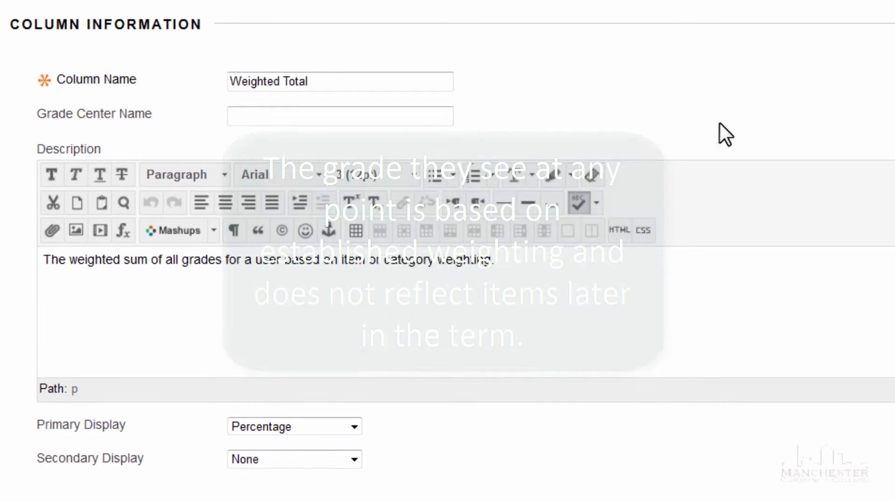
scroll(720, 122, "down", 3)
scroll(721, 124, "down", 3)
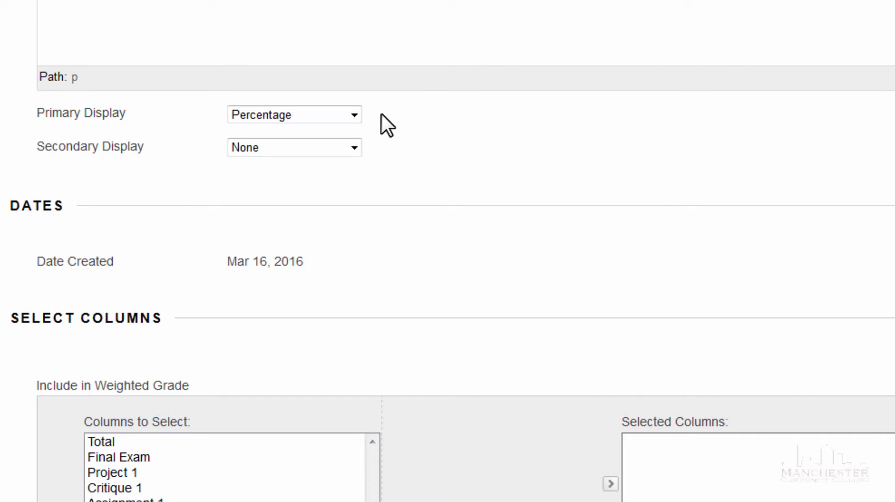
left_click(355, 148)
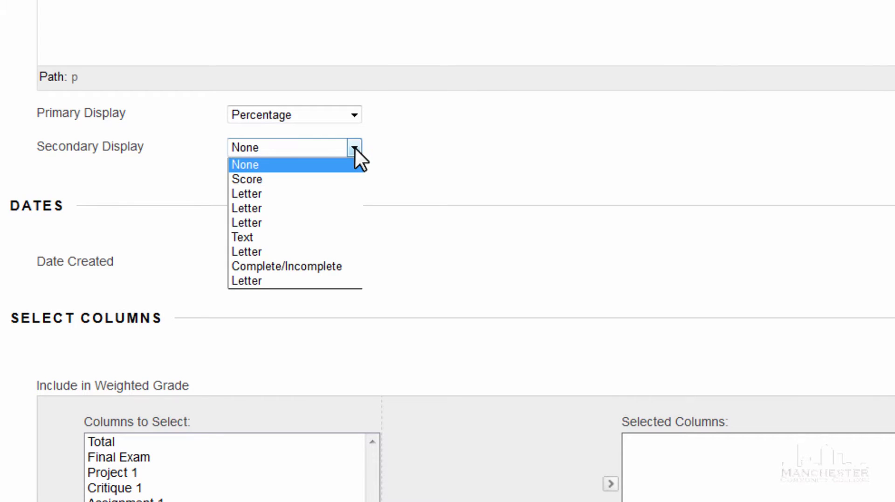
left_click(283, 202)
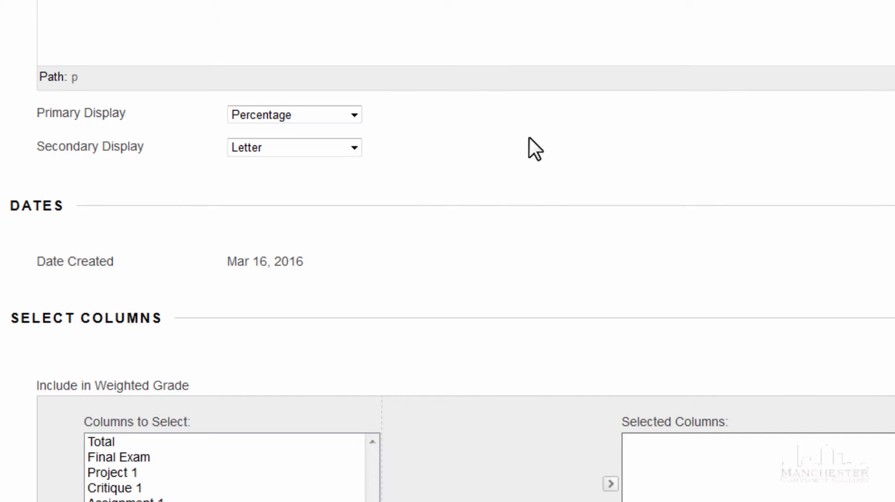
Include the Midterm Exam column in the weighted grade with a weight of 20%
scroll(528, 137, "down", 3)
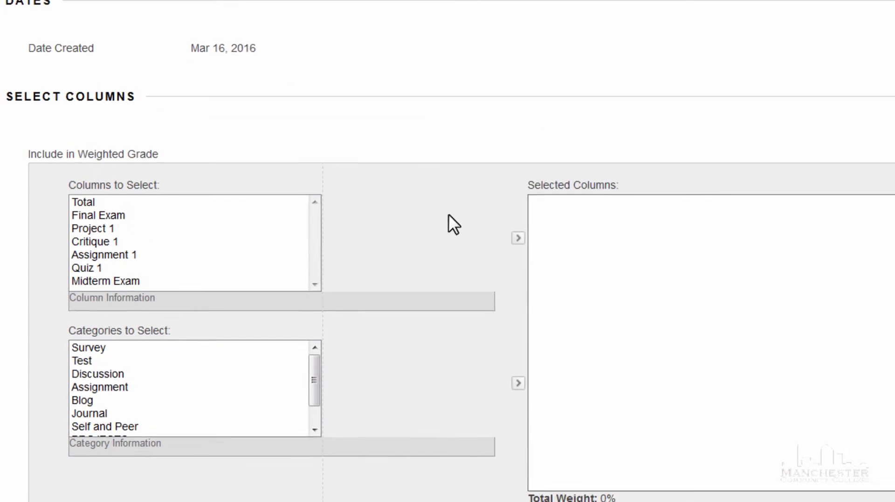
scroll(415, 250, "down", 3)
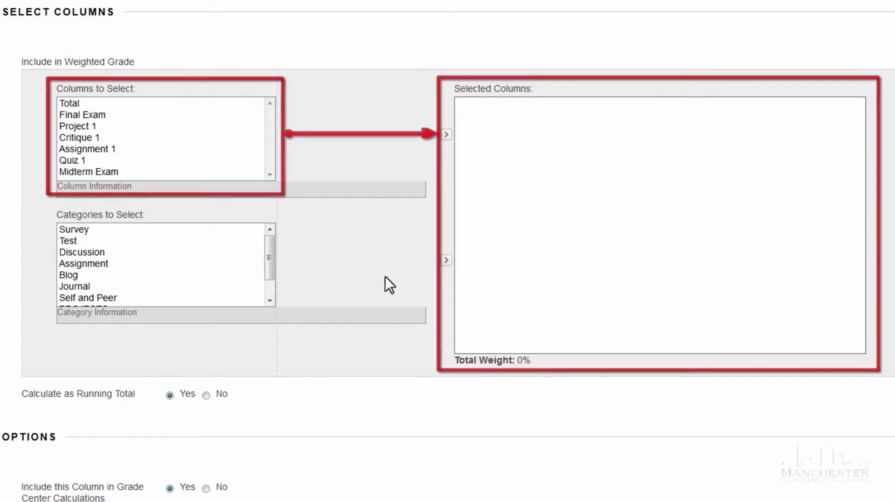
left_click(112, 172)
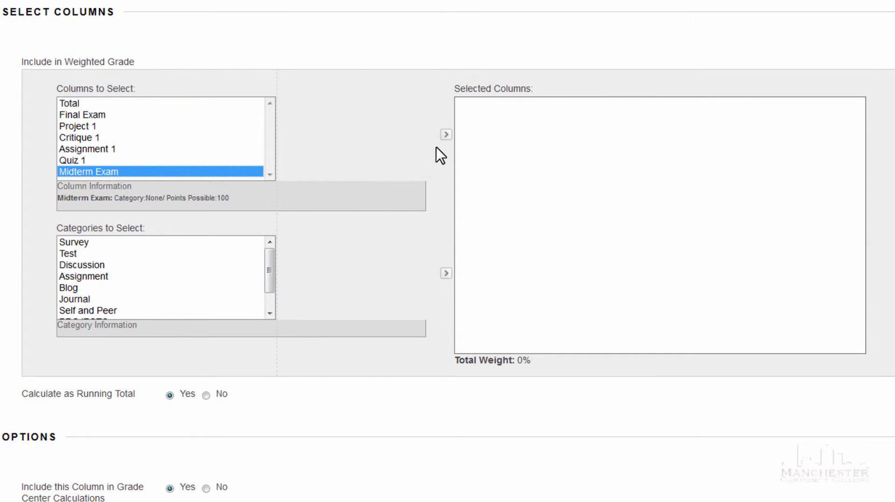
left_click(445, 135)
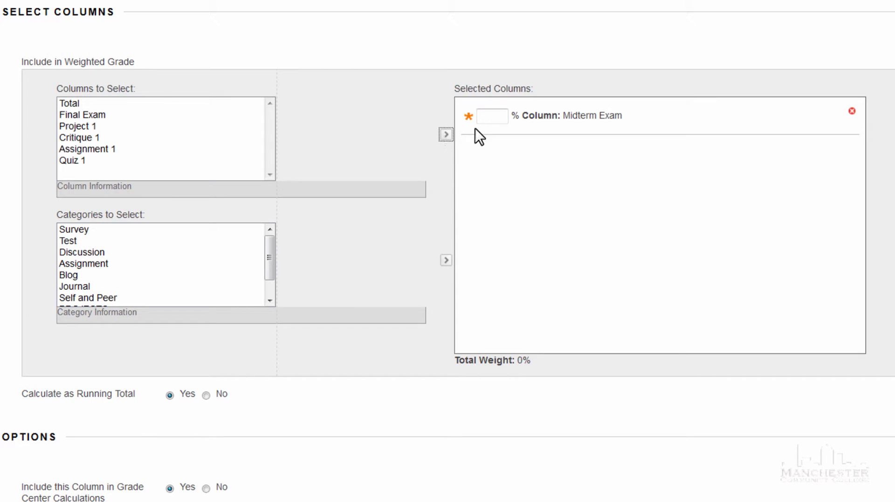
left_click(495, 117)
type("20")
left_click(487, 178)
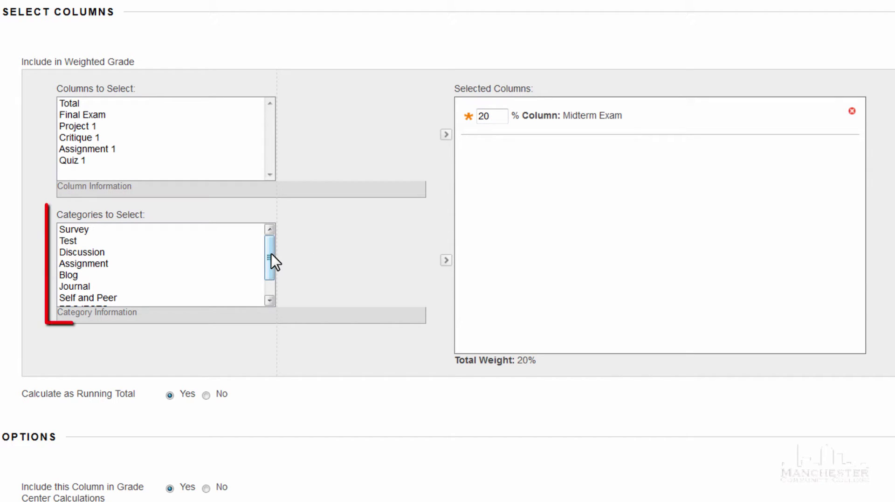
Add the Assignment category to the weighted grade at 30%, dropping the 2 lowest grades
left_click_drag(271, 256, 272, 281)
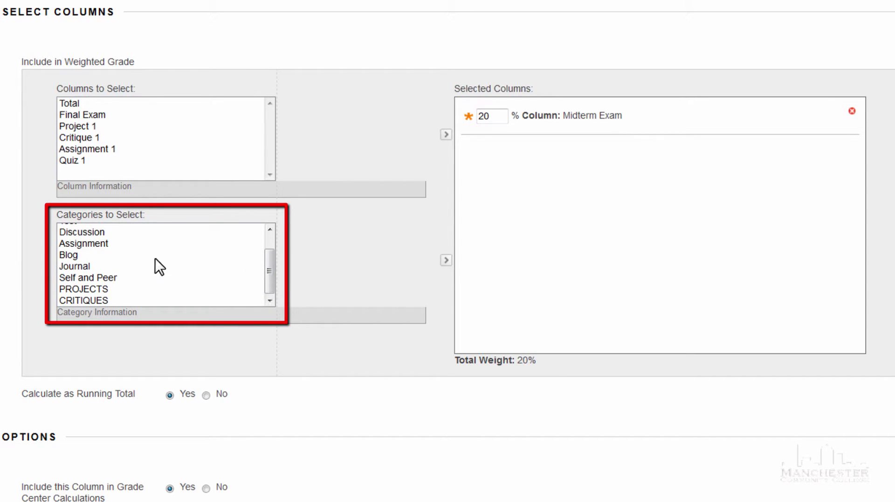
left_click(99, 244)
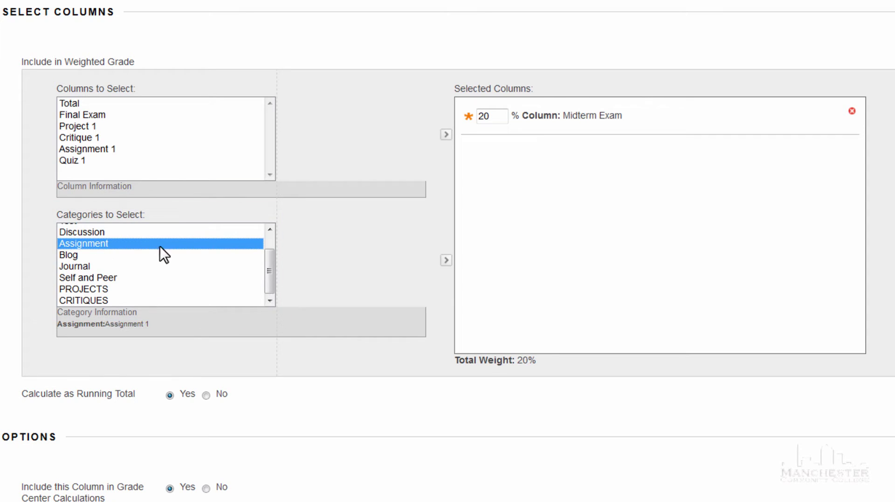
left_click(445, 261)
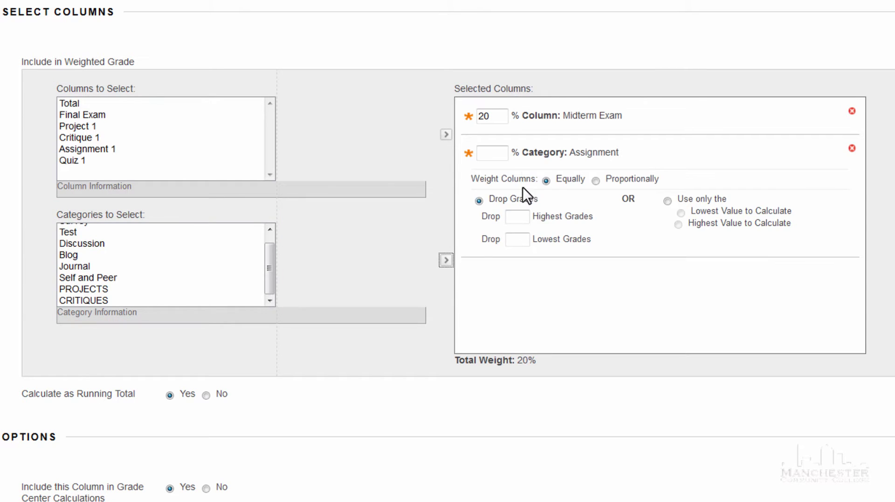
left_click(502, 153)
type("30")
left_click(519, 240)
type("2")
Include the Final Exam column in the weighted grade with a weight of 20%
left_click(95, 115)
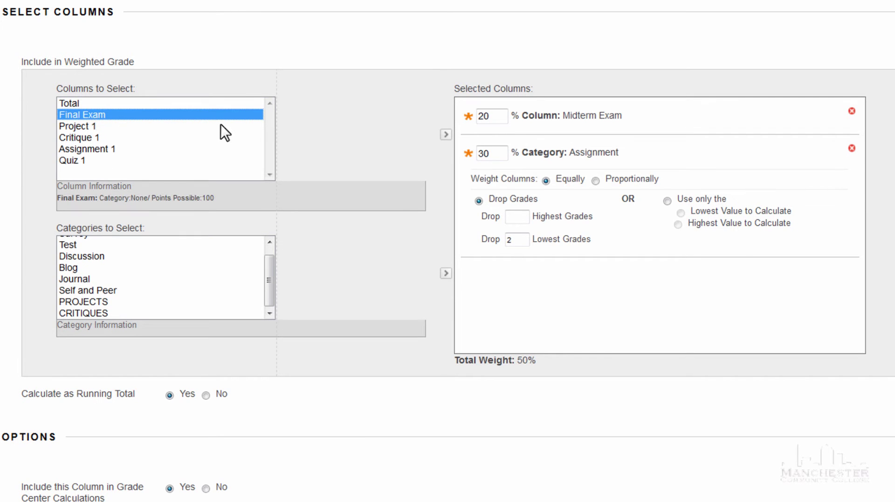
left_click(446, 135)
left_click(490, 153)
type("2")
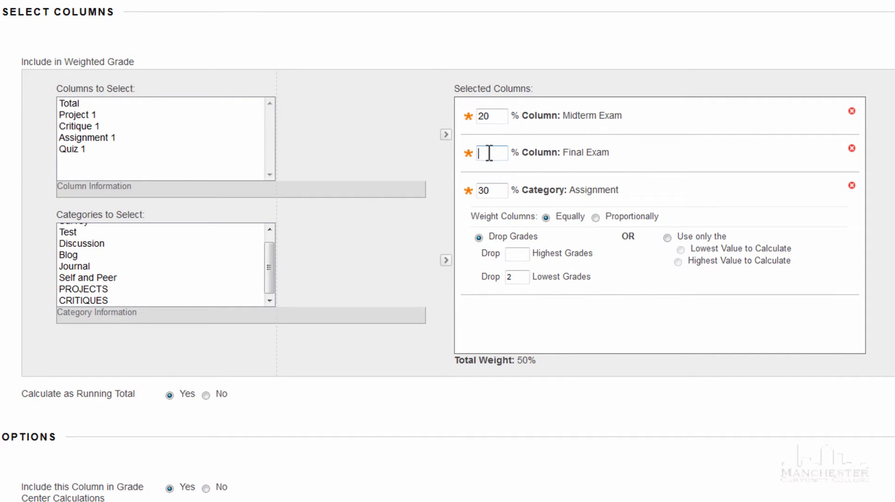
type("0")
Add the Test category to the weighted grade with a weight of 10%
left_click(119, 232)
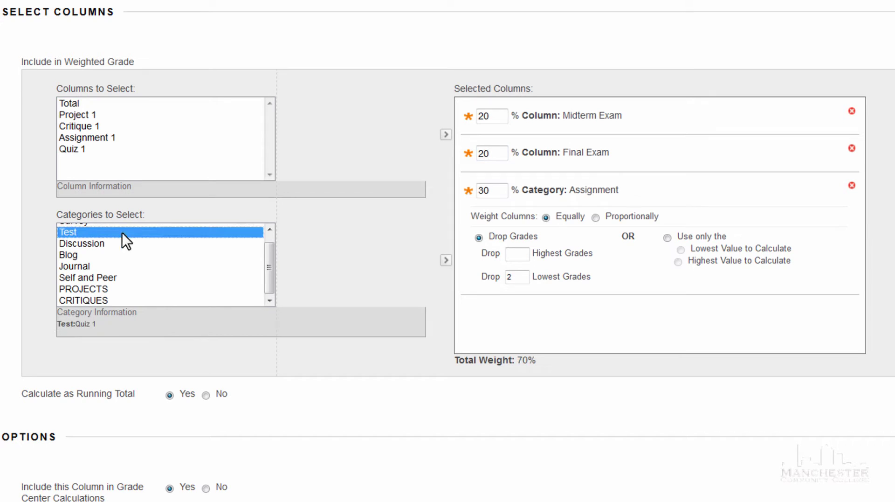
left_click(444, 261)
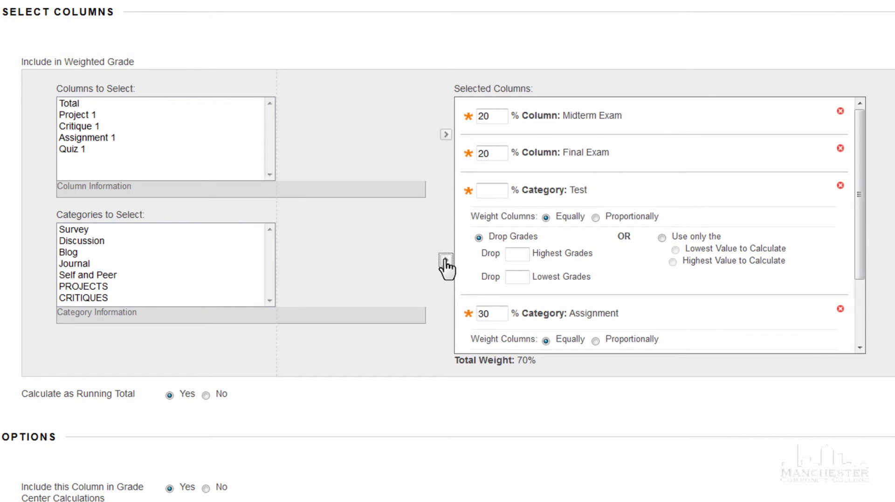
left_click(496, 191)
type("10")
Add the PROJECTS category to the weighted grade with a weight of 10%
left_click(114, 290)
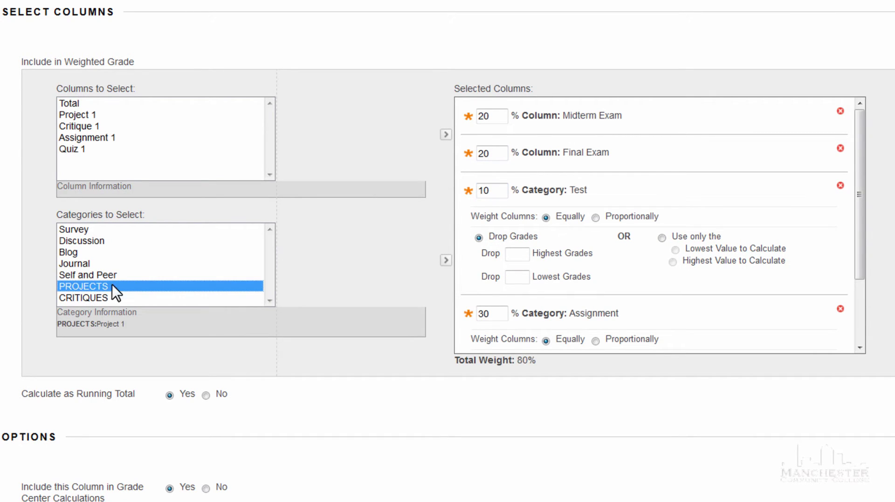
left_click(447, 264)
left_click(493, 314)
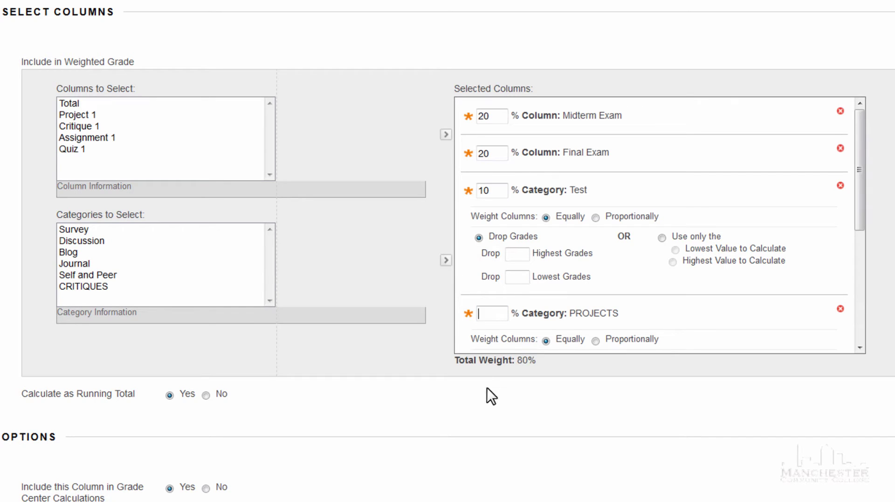
type("10")
Add the CRITIQUES category to the weighted grade with a weight of 10%
left_click(96, 286)
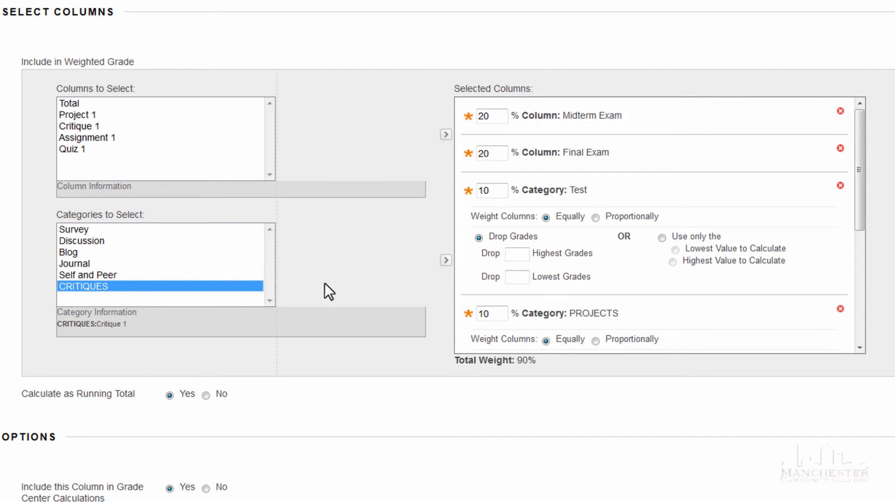
left_click(447, 260)
left_click_drag(860, 198, 871, 358)
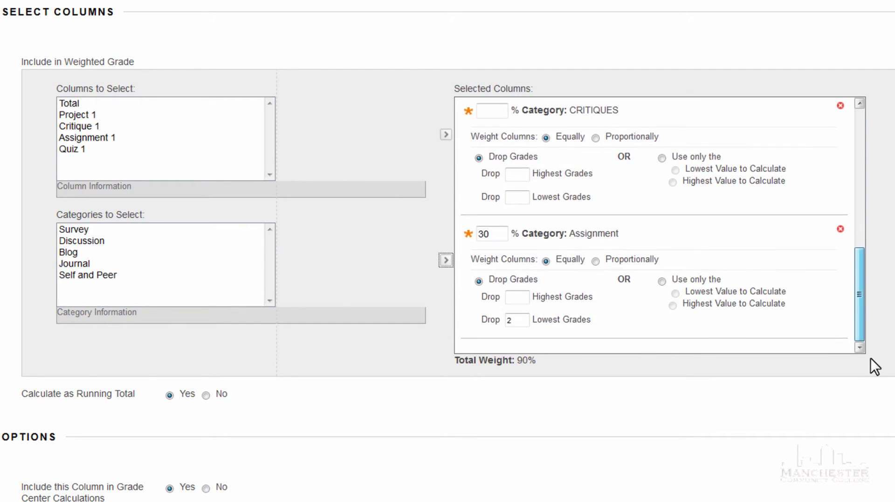
left_click(486, 110)
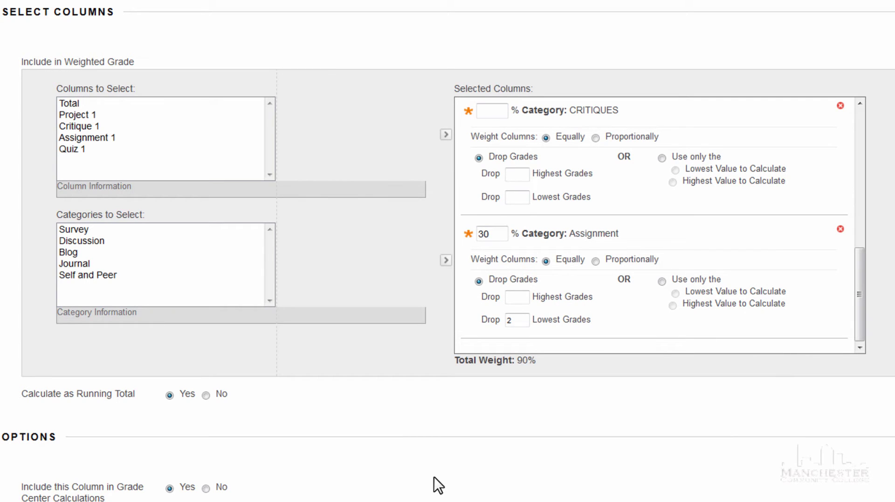
type("10")
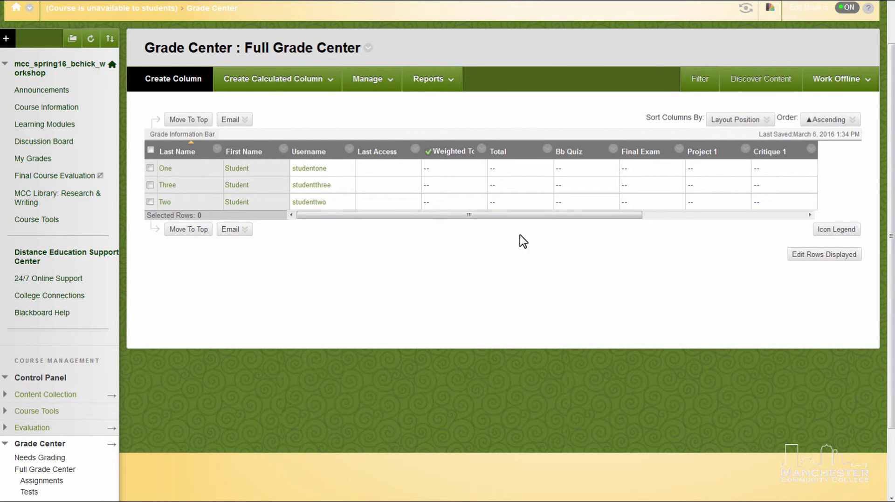
Open the Grade Center's column organization and move Final Exam to the end of the list, below Midterm Exam
left_click(383, 86)
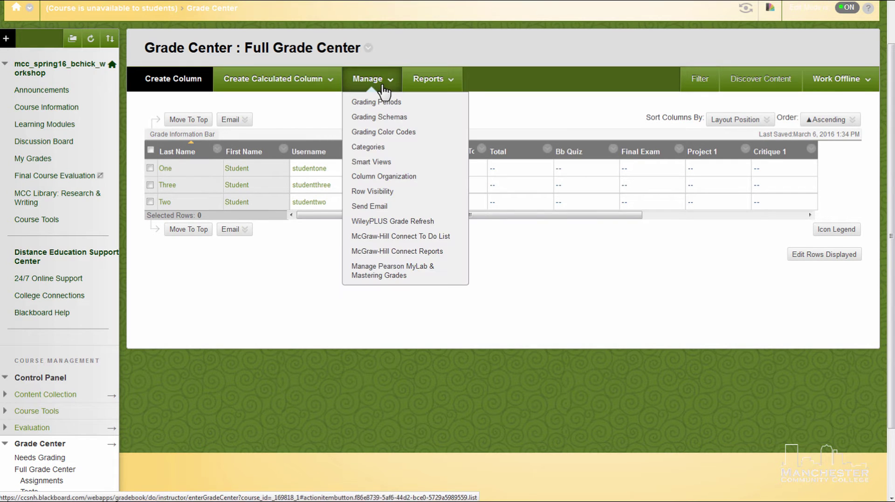
left_click(384, 176)
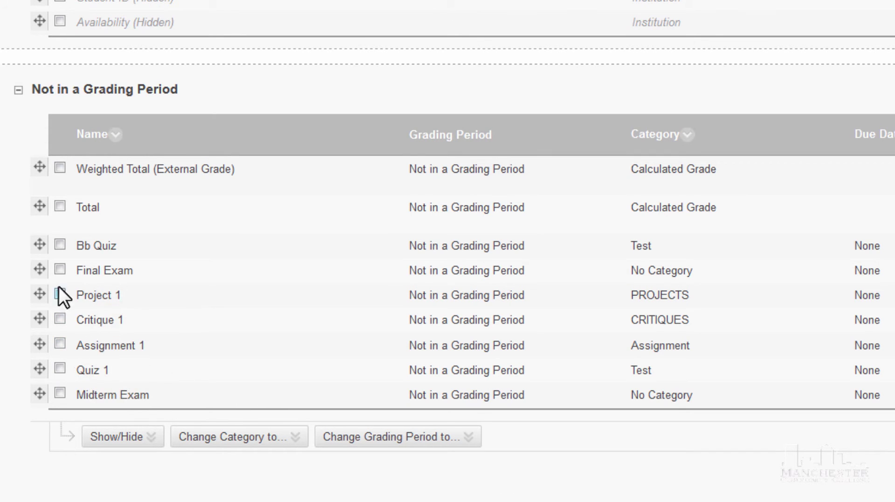
left_click_drag(39, 266, 37, 410)
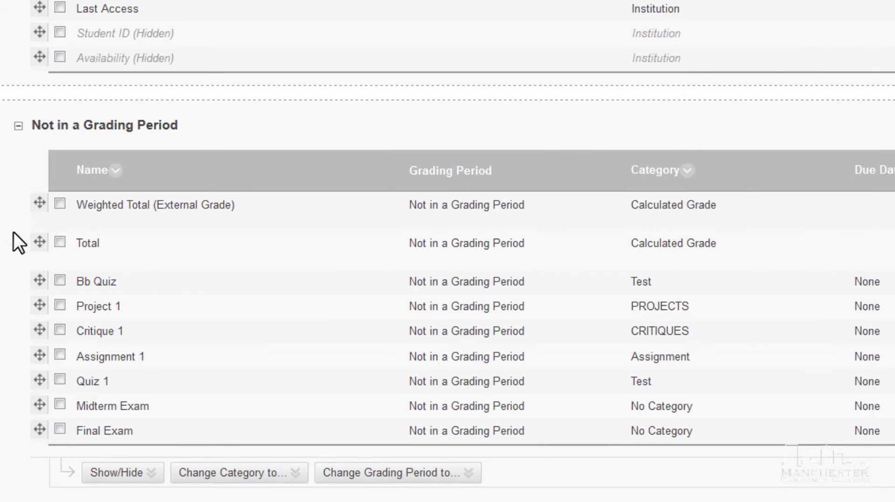
Move Weighted Total into the frozen columns directly below First Name, submit the new organization and check the Grade Center's column order
left_click_drag(33, 205, 51, 135)
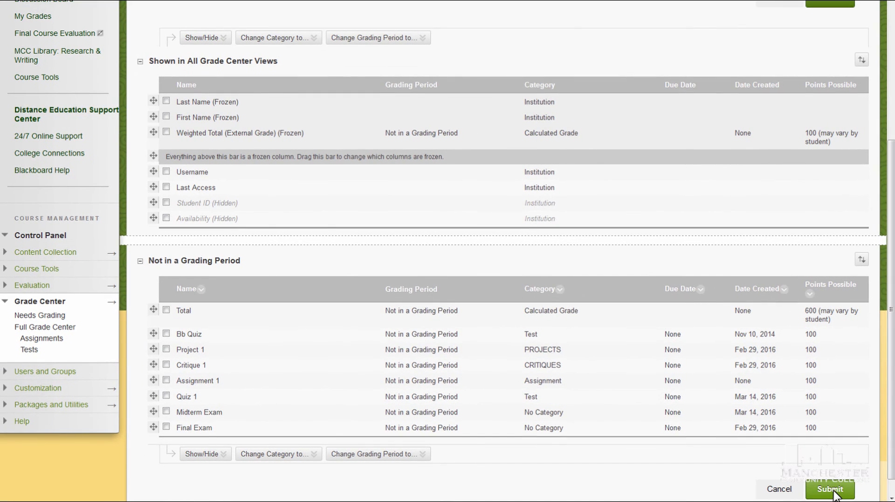
left_click(833, 493)
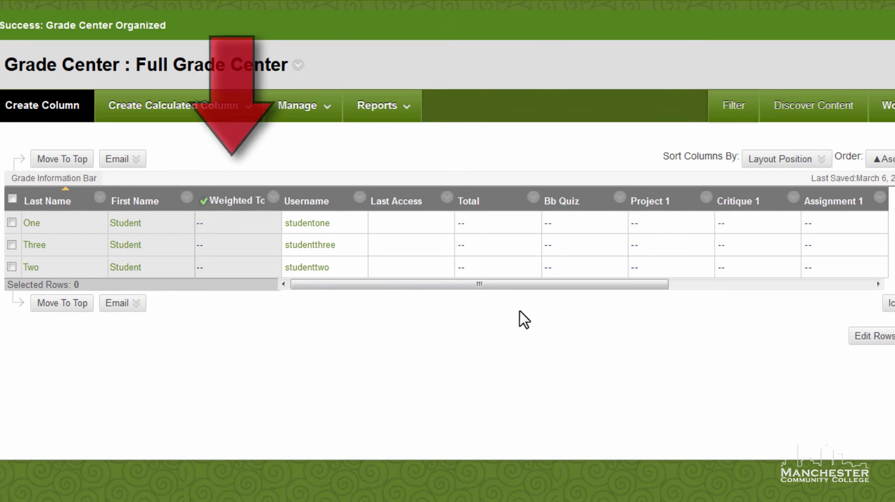
left_click_drag(522, 283, 704, 290)
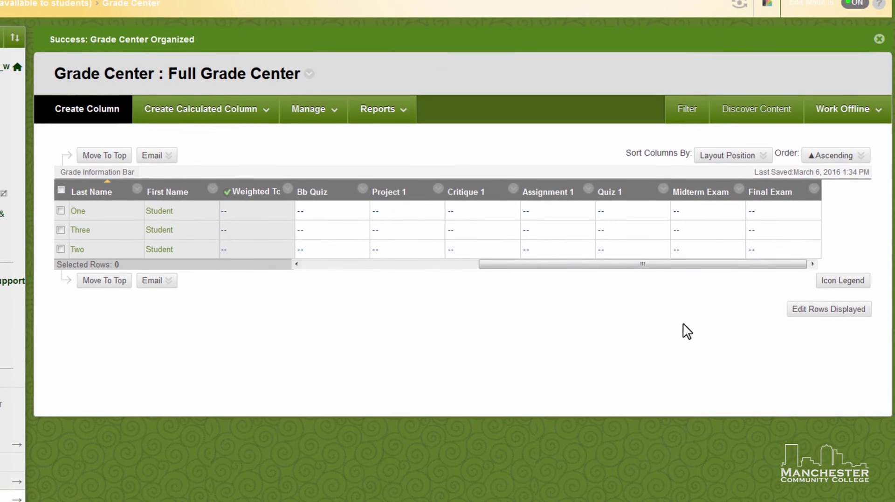
Open the grade download for offline work, keeping Full Grade Center data, Tab delimiter, no hidden information and My Computer as location
left_click(832, 119)
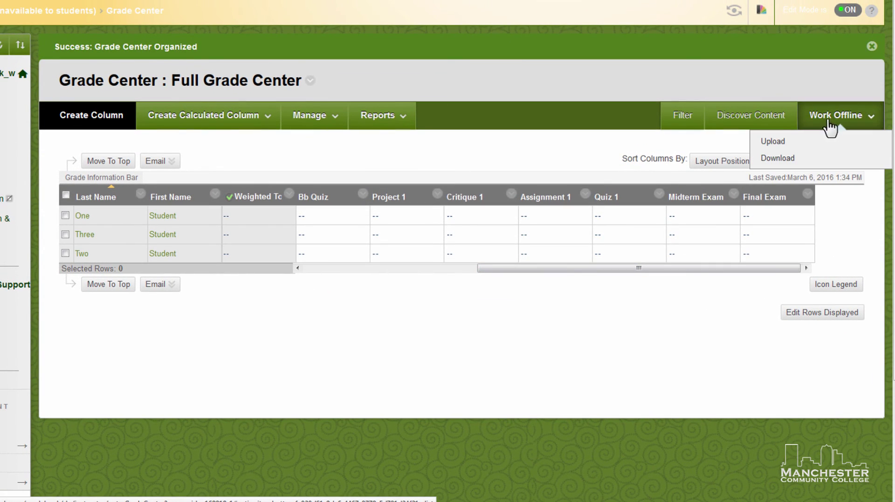
left_click(793, 159)
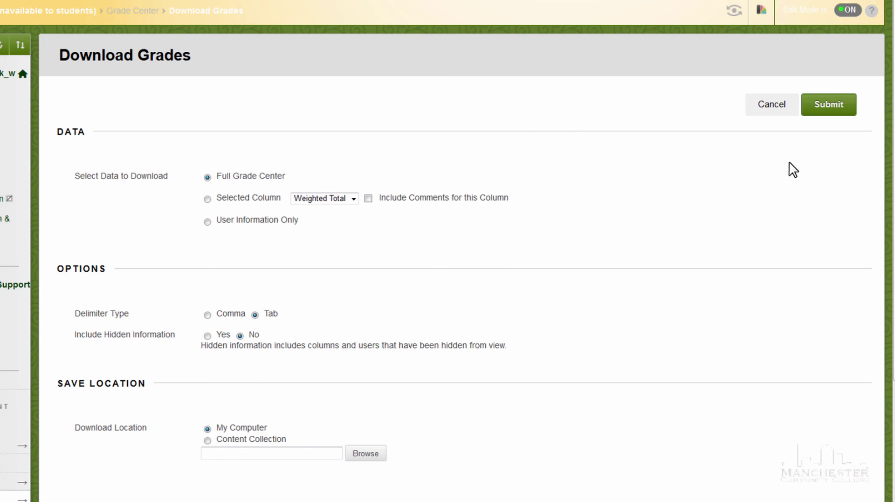
scroll(733, 254, "down", 1)
scroll(734, 254, "down", 3)
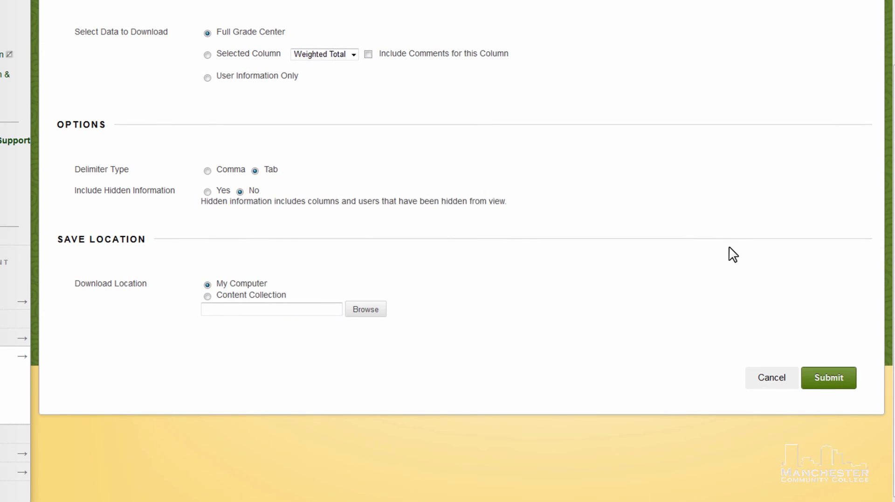